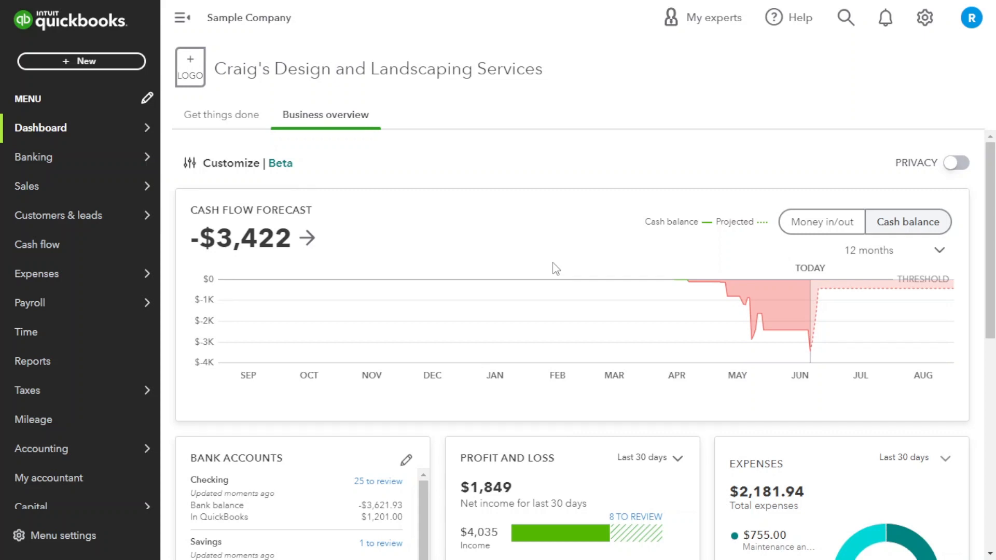
Start a new invoice from the sales transactions and select Cool Cars as the customer
left_click(84, 188)
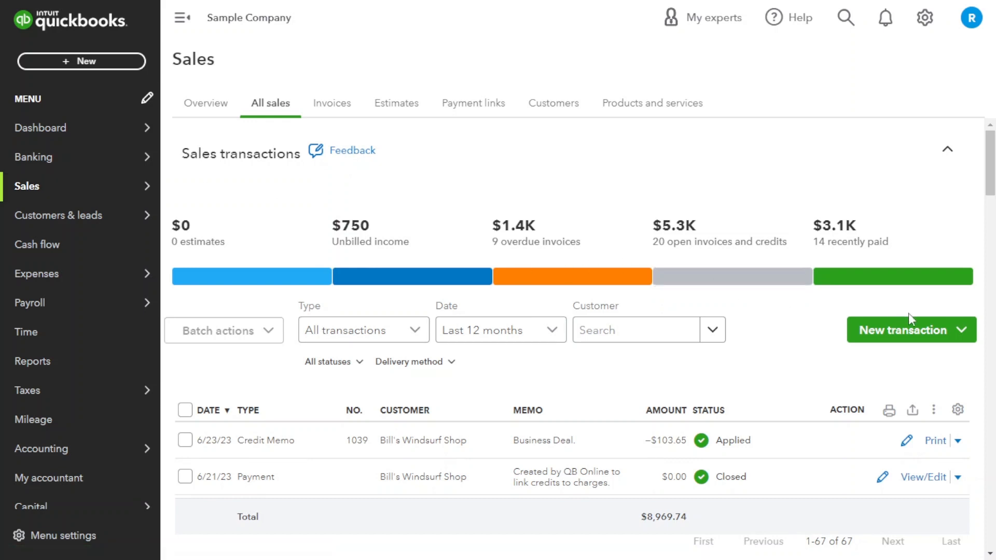
left_click(960, 335)
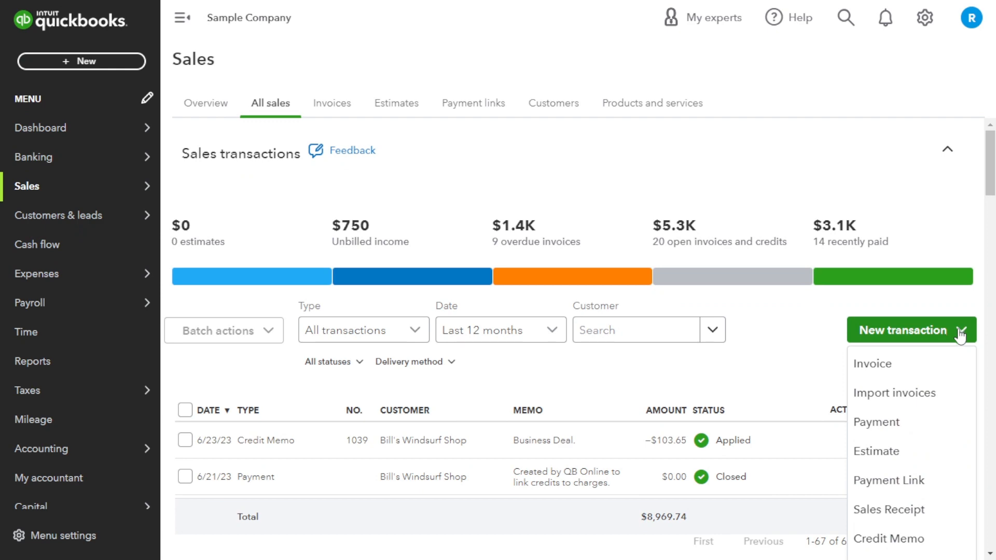
left_click(901, 365)
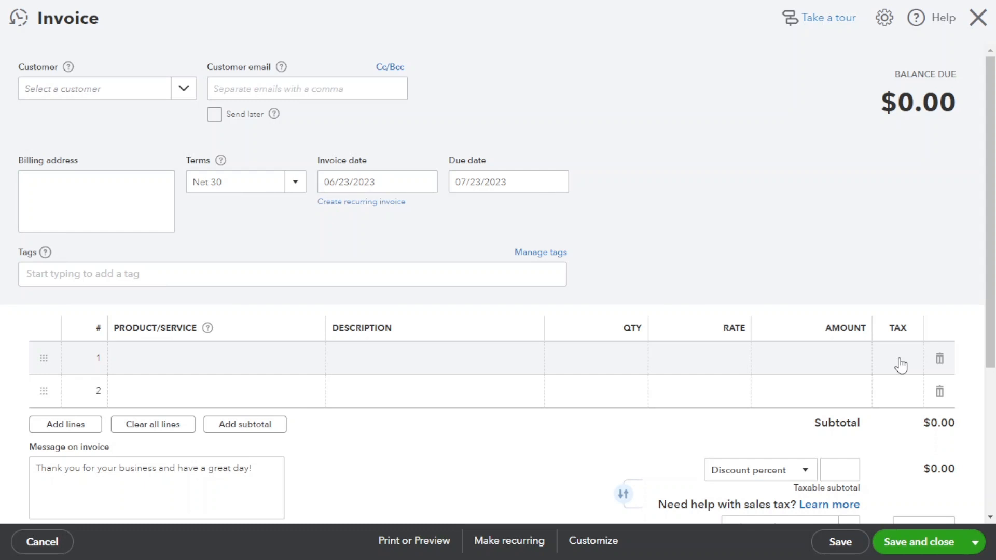
left_click(162, 89)
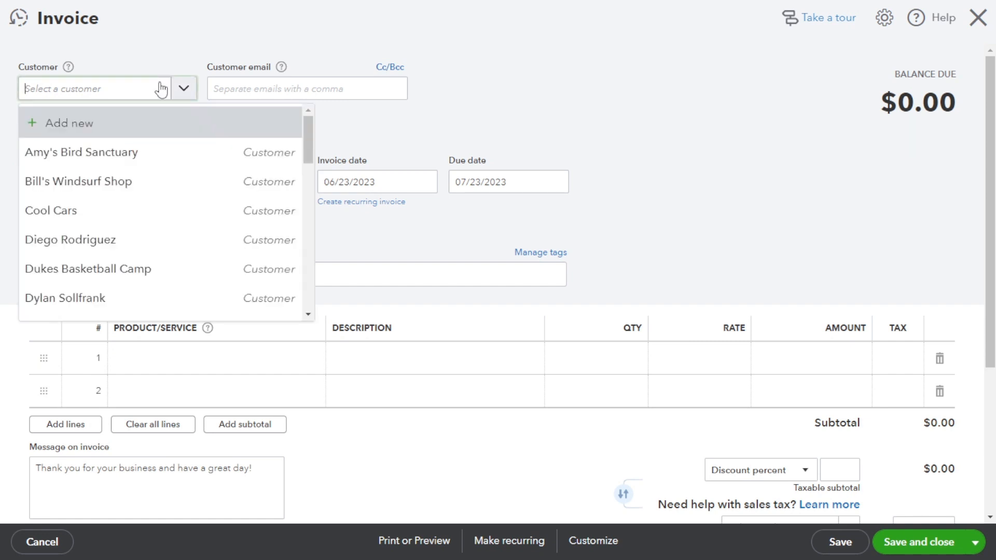
left_click(134, 217)
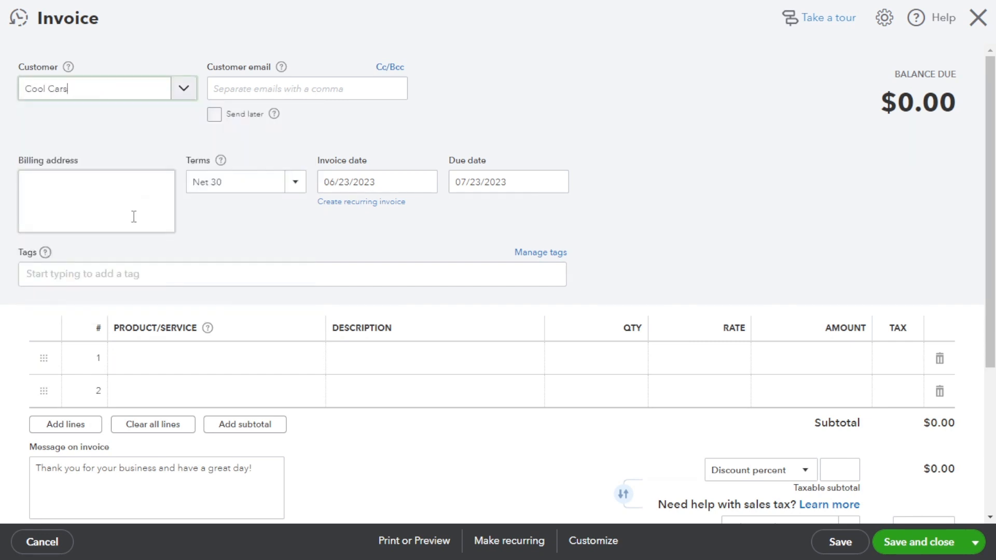
Set the invoice terms to Net 10, the invoice date to 06/27/2023 and the due date to 07/31/2023
left_click(295, 183)
left_click(240, 260)
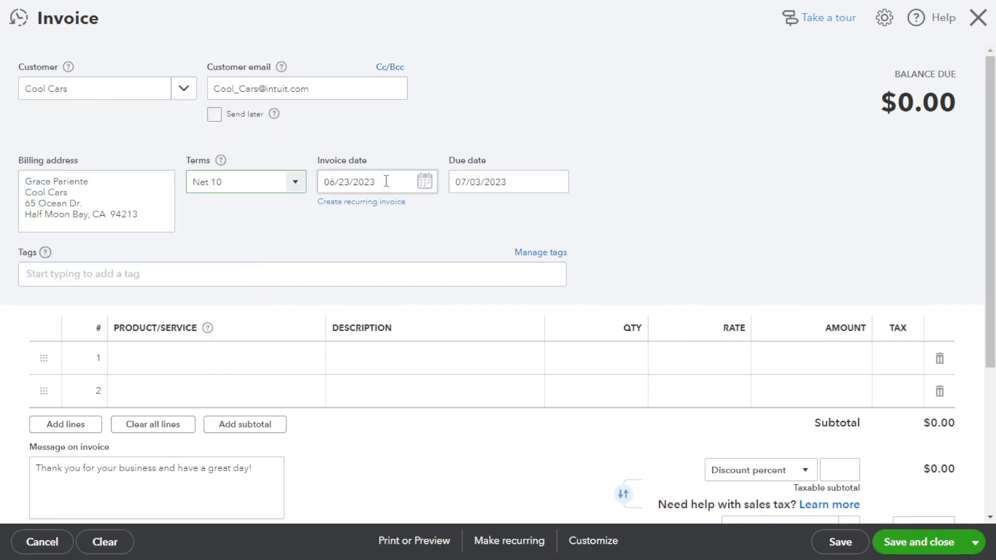
left_click(425, 182)
left_click(371, 336)
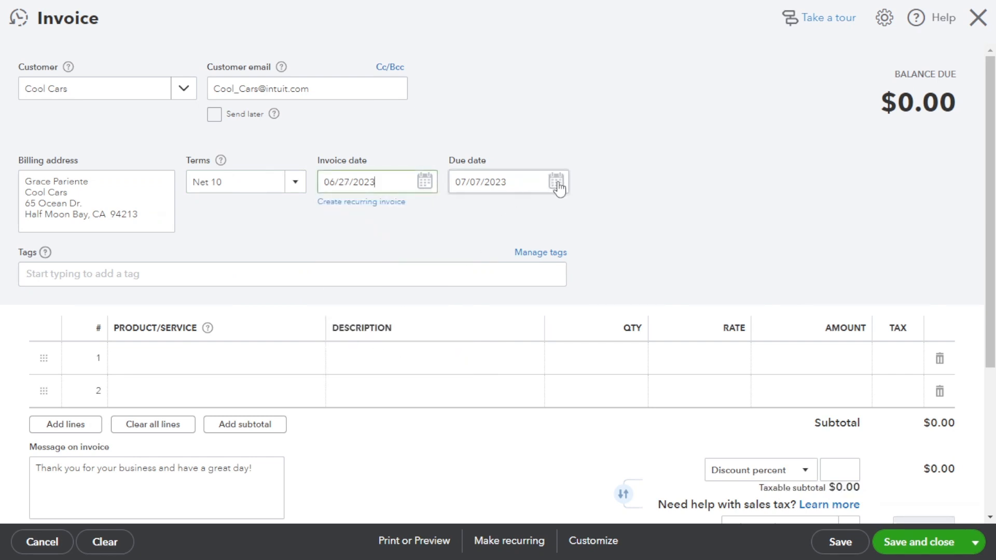
left_click(556, 181)
left_click(480, 352)
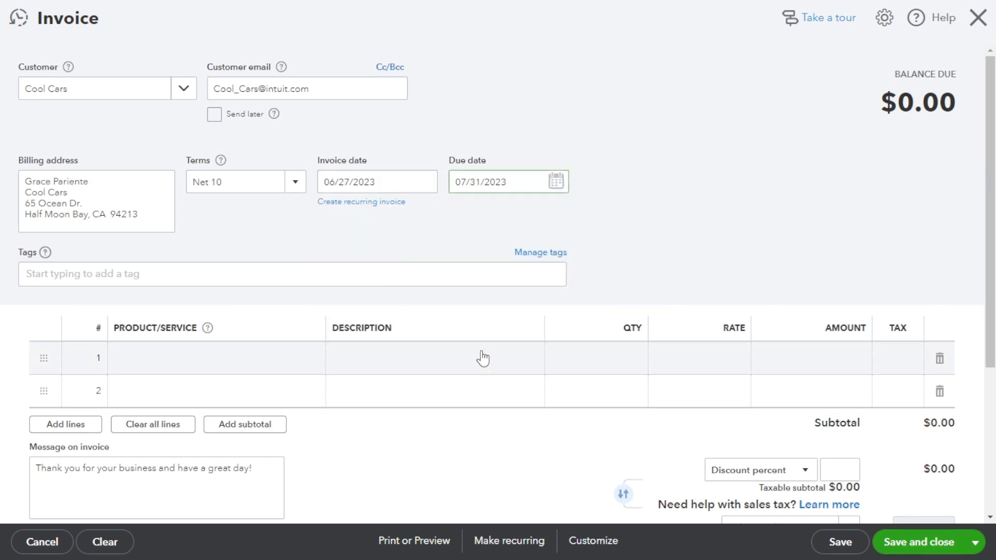
Add Rock Fountain as the first invoice line with a quantity of 2 and a rate of 300
mouse_move(222, 163)
left_click(249, 369)
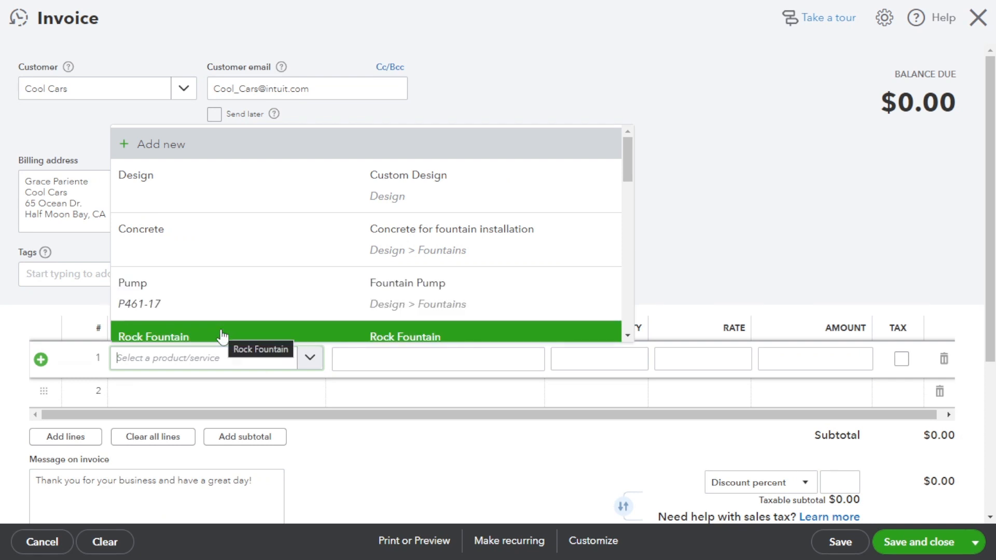
scroll(222, 333, "down", 3)
left_click(202, 191)
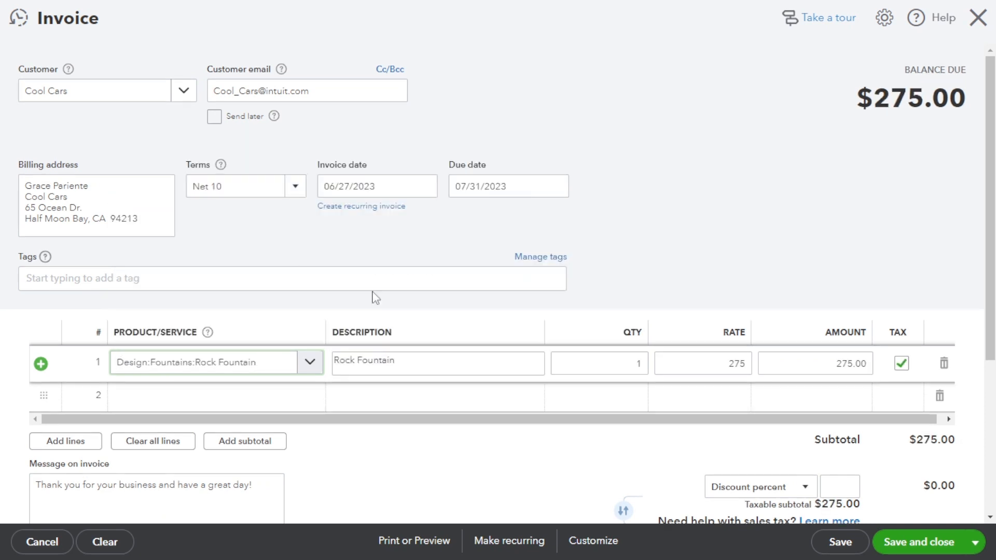
left_click(645, 361)
type("2")
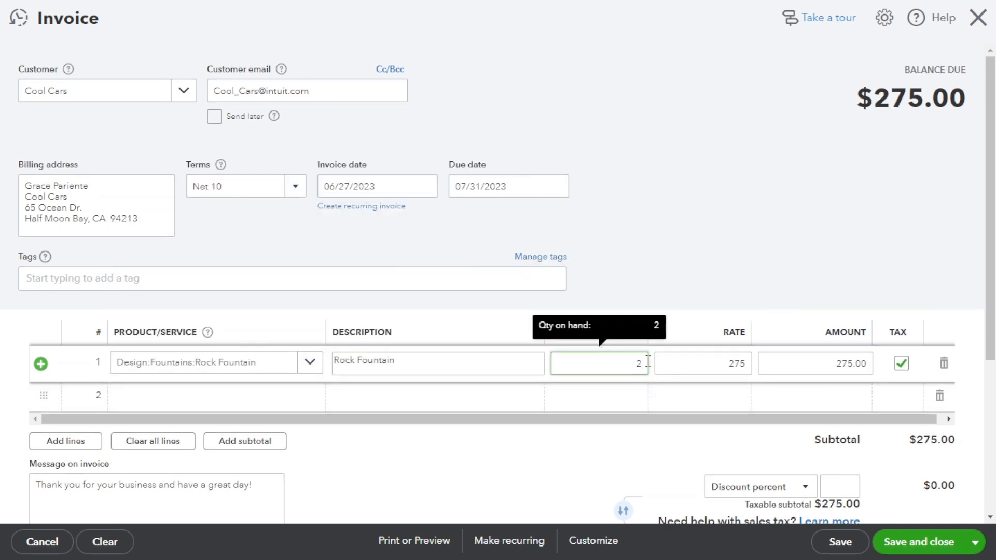
left_click(745, 363)
double_click(745, 363)
type("300")
key("Tab")
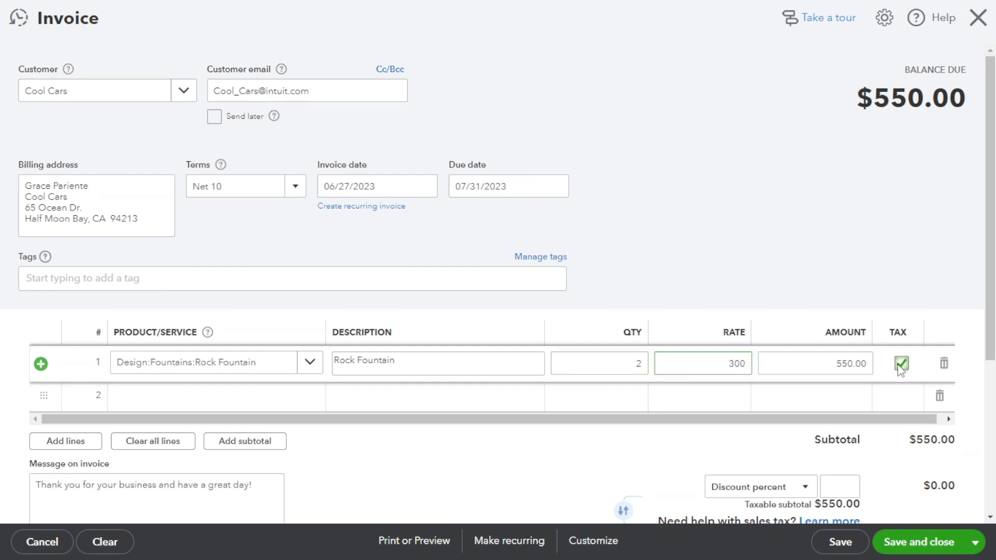
Add Pest Control as the second invoice line with a rate of 50
left_click(149, 400)
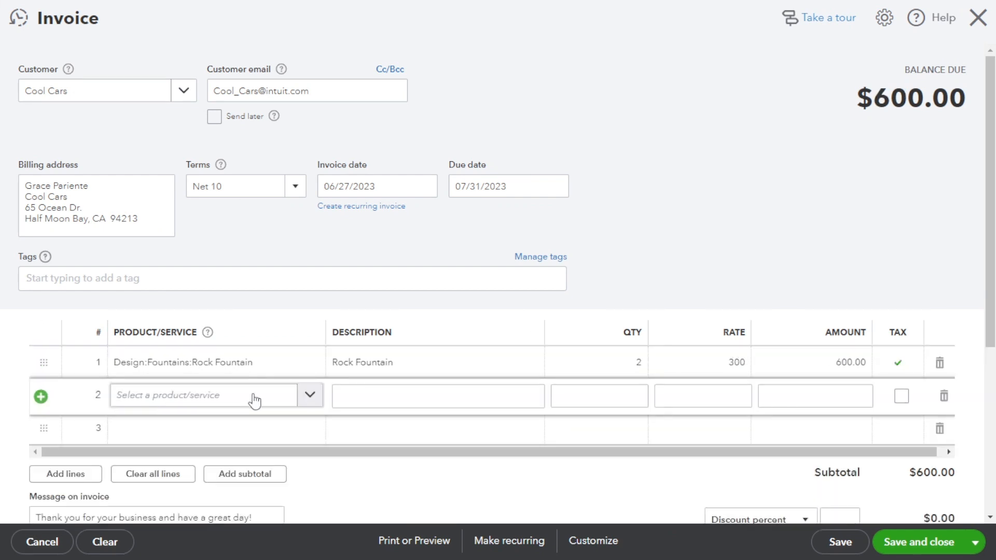
left_click(309, 399)
scroll(256, 344, "down", 10)
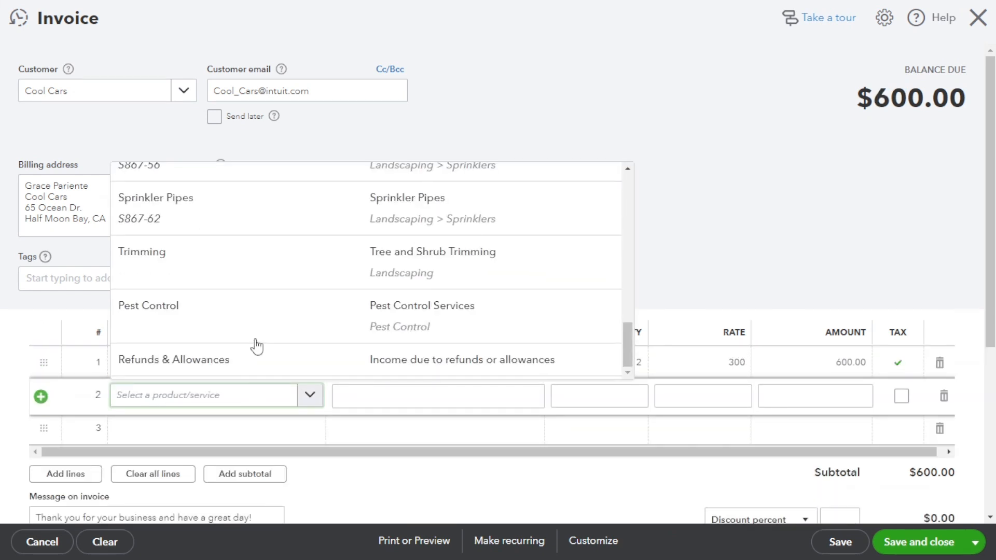
left_click(229, 325)
left_click(573, 405)
left_click(736, 398)
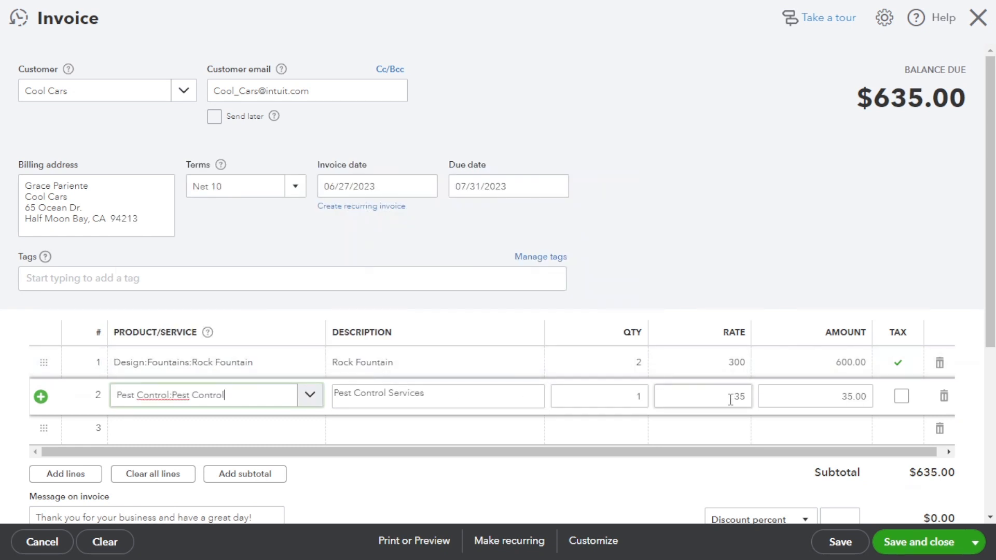
double_click(736, 398)
type("50")
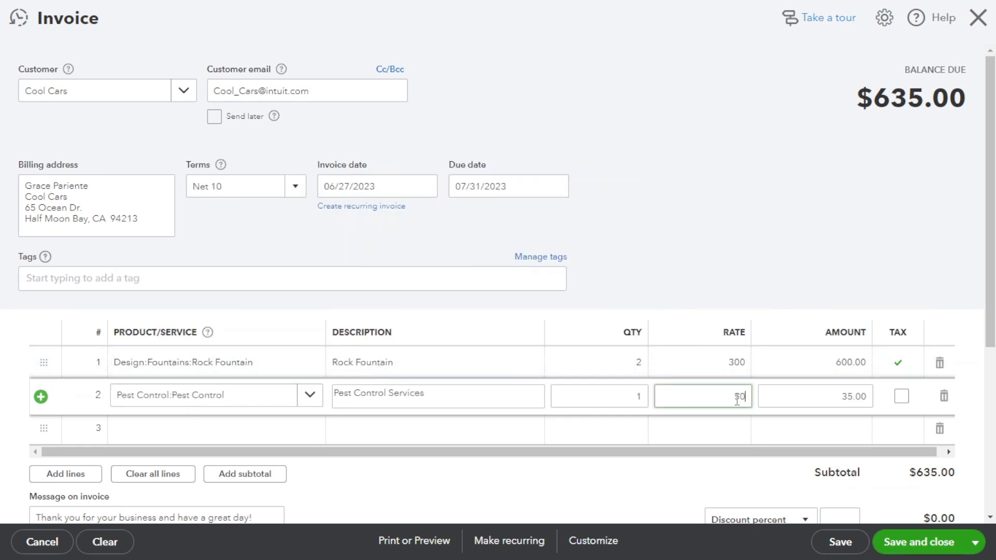
left_click(901, 396)
Apply a 15 percent discount to the invoice and choose the California (8%) sales tax rate
scroll(746, 476, "down", 3)
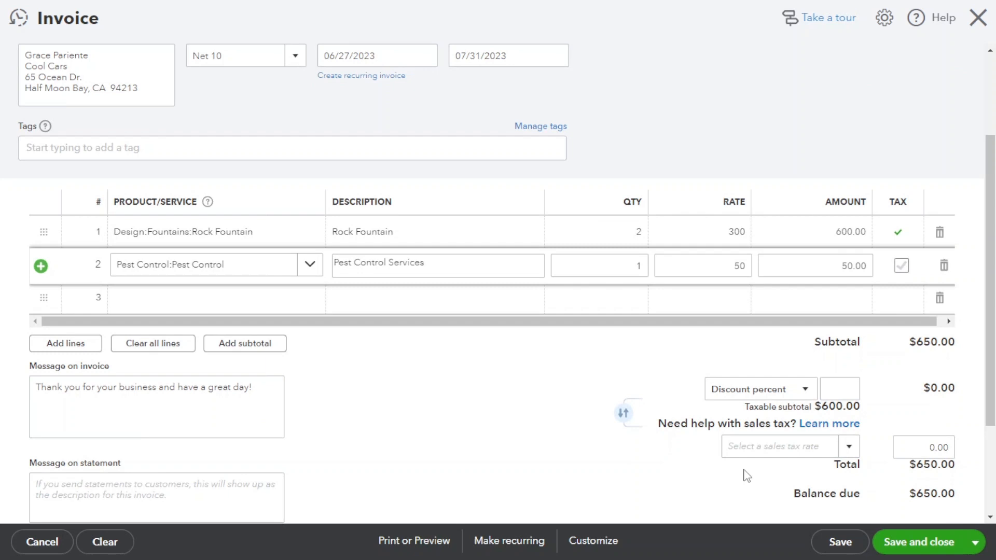
left_click(804, 388)
left_click(705, 409)
left_click(850, 377)
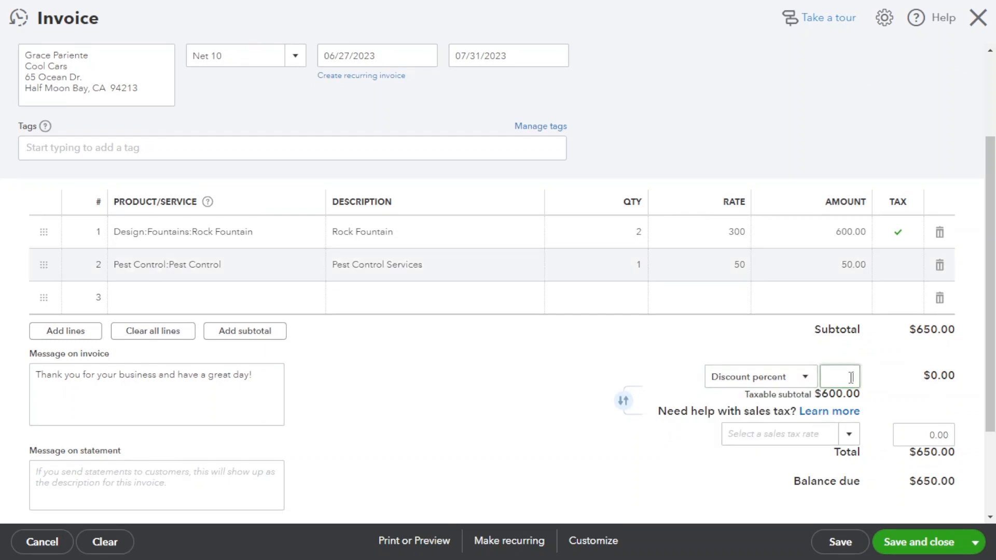
type("15")
key("Tab")
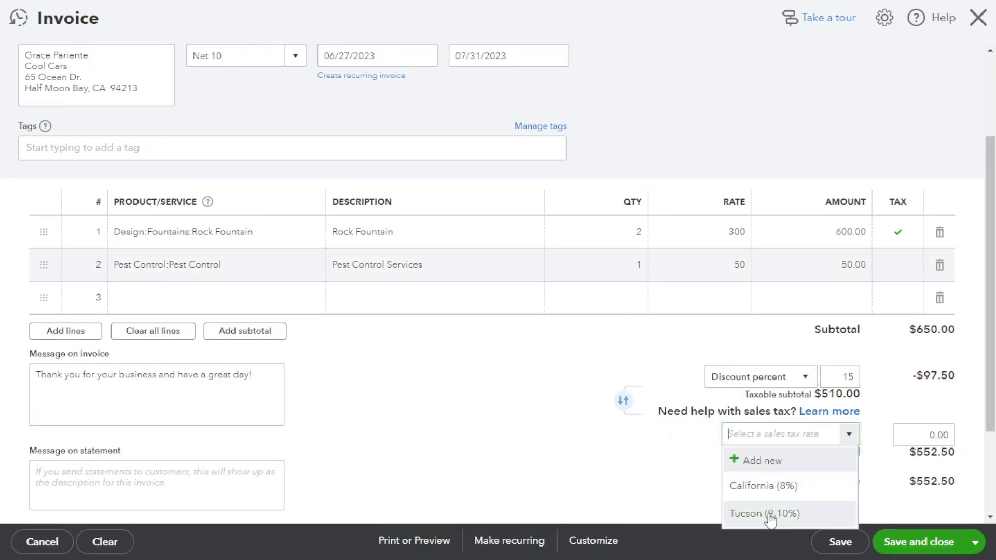
left_click(764, 487)
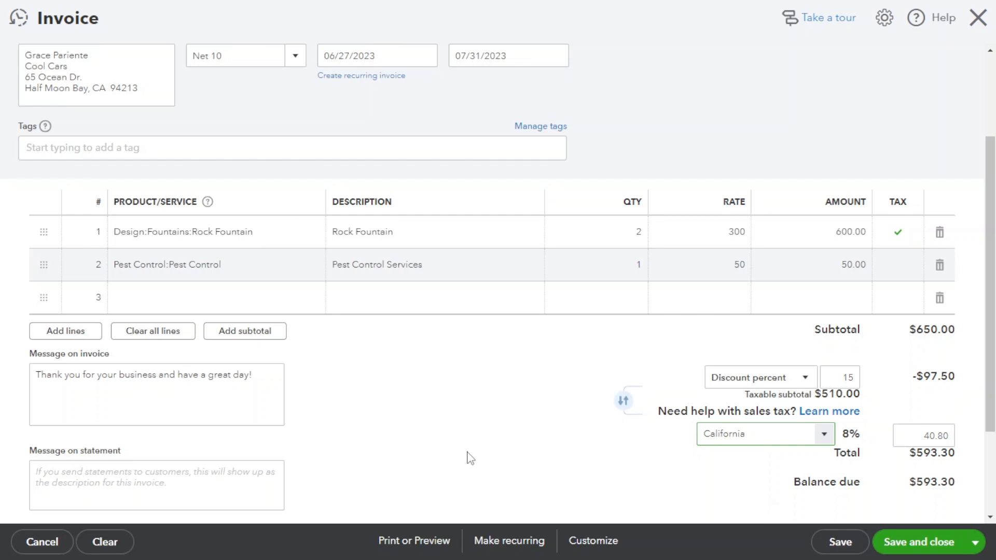
scroll(470, 458, "down", 3)
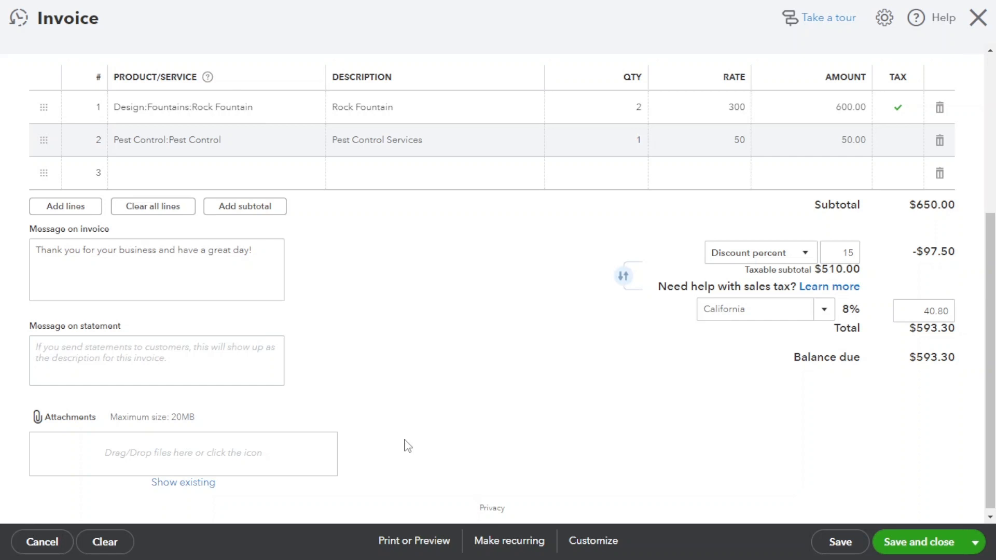
left_click(575, 543)
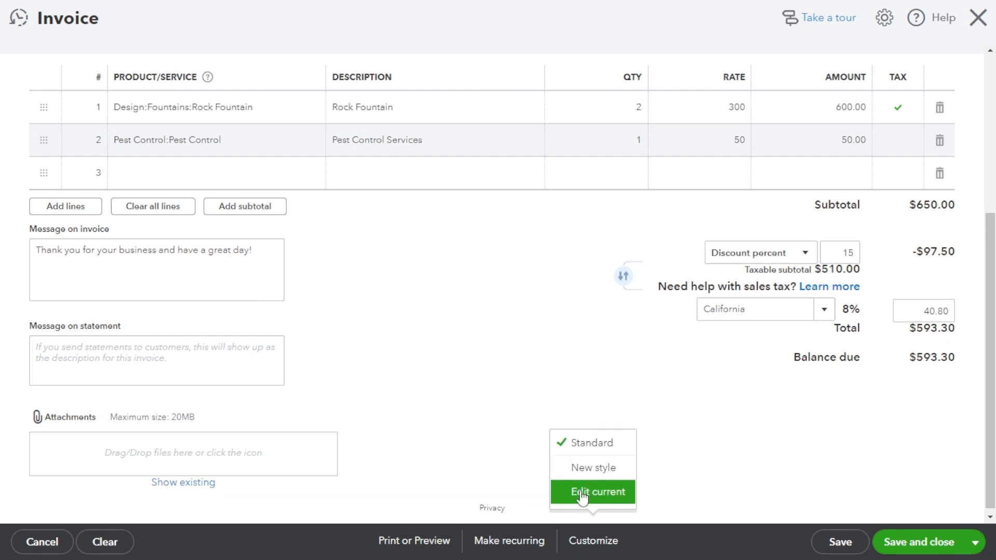
left_click(582, 494)
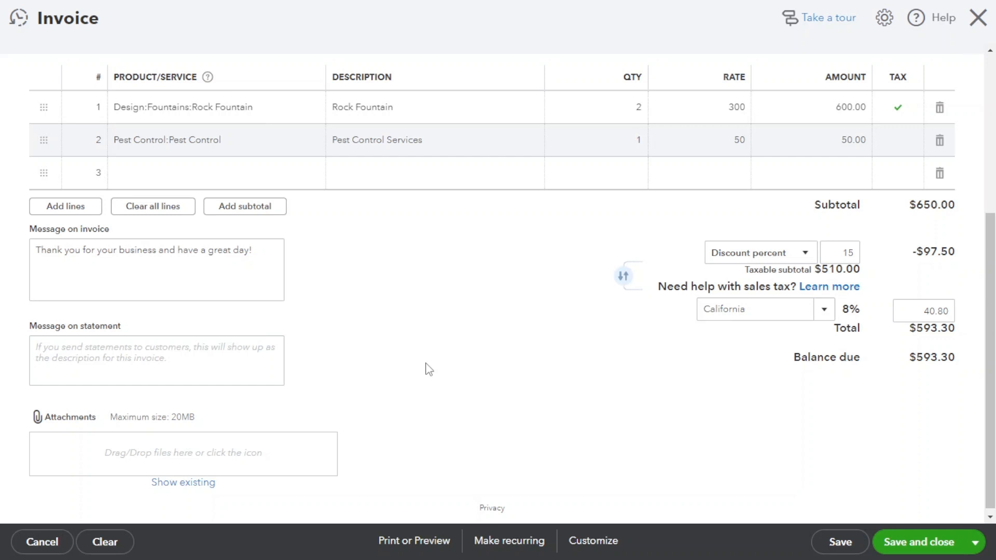
scroll(429, 369, "up", 5)
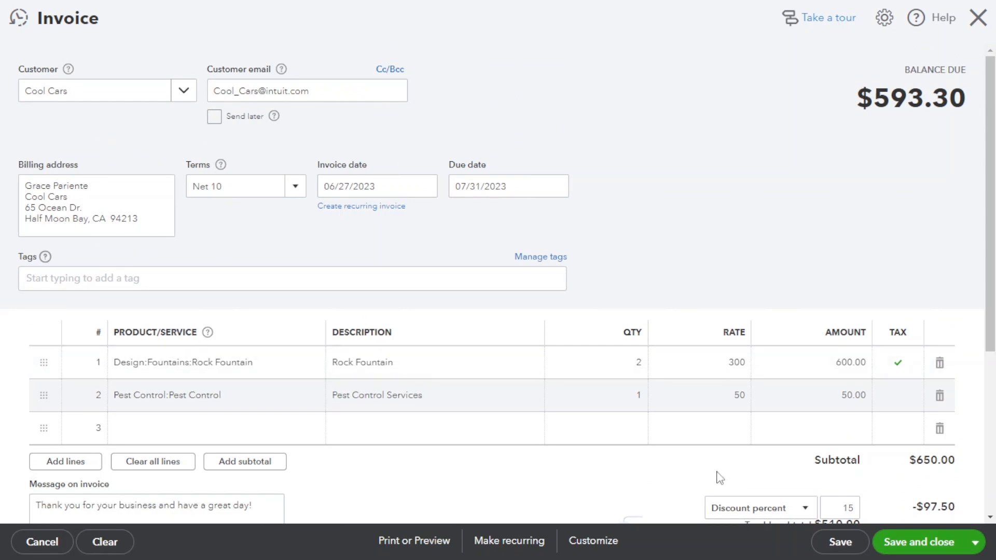
Save the invoice and choose the option to save and send it
left_click(947, 543)
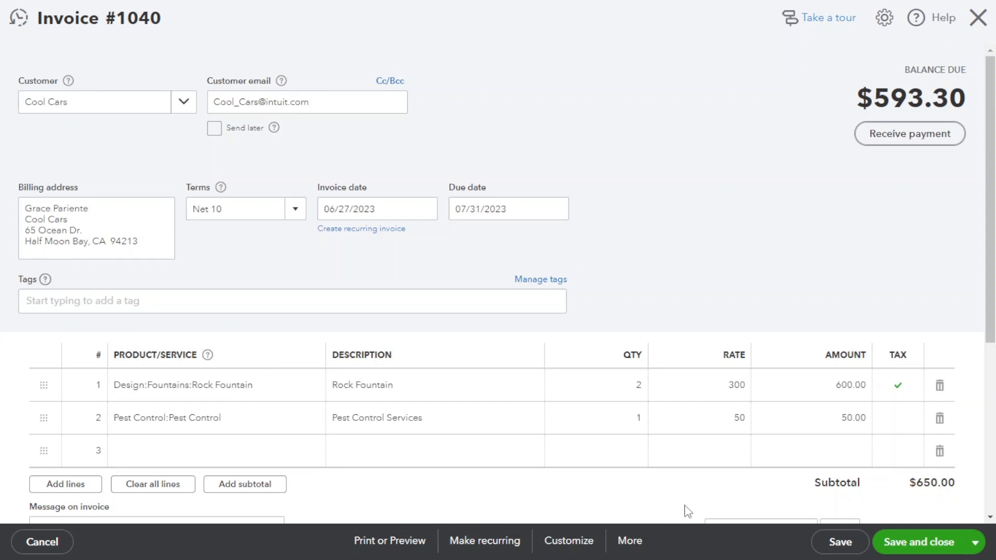
left_click(973, 543)
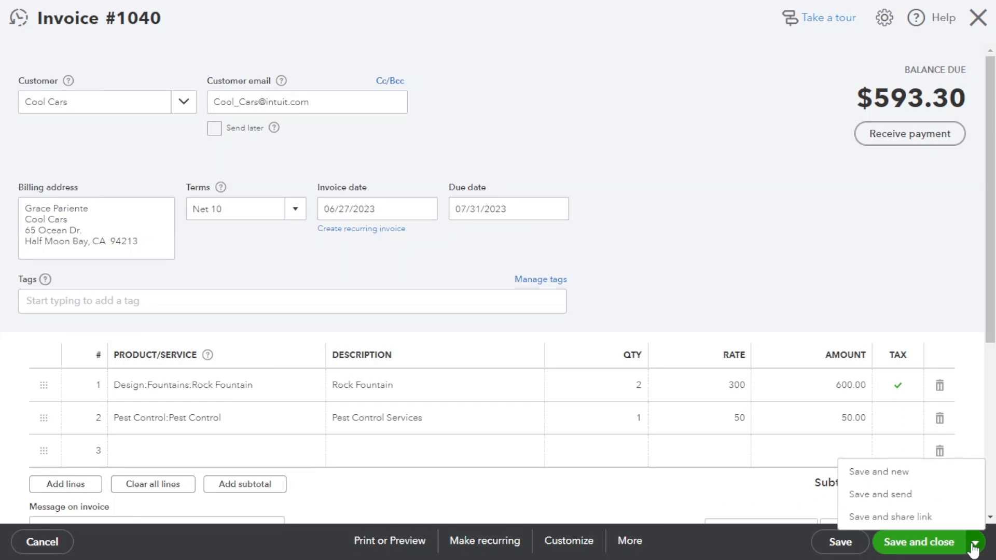
left_click(900, 499)
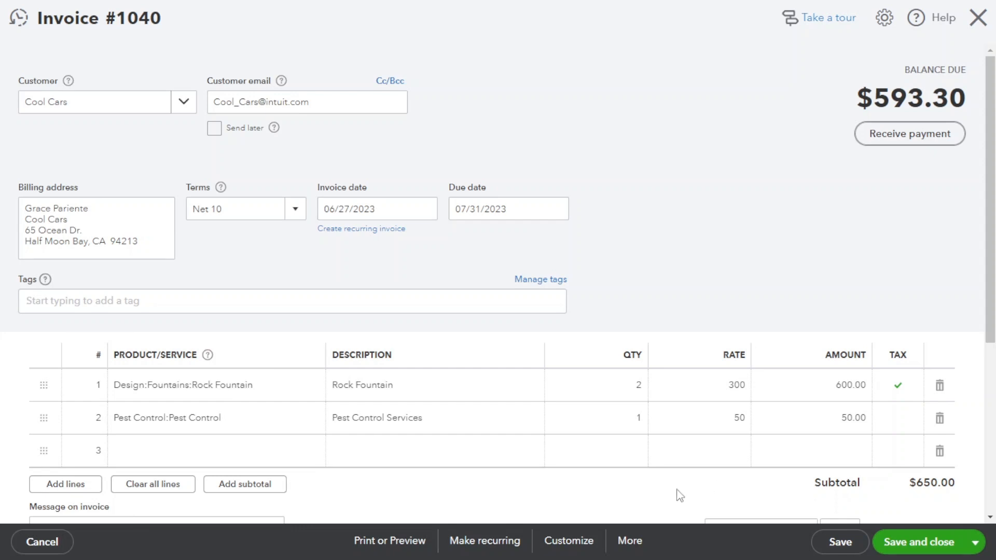
Create a new invoice style and name it "Edited Template"
left_click(570, 547)
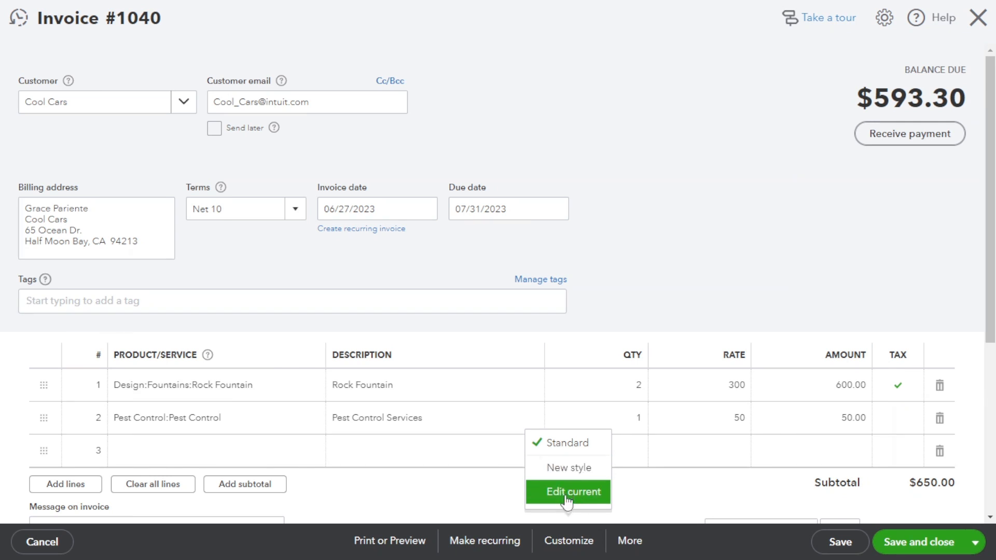
left_click(568, 469)
type("Edited Templa")
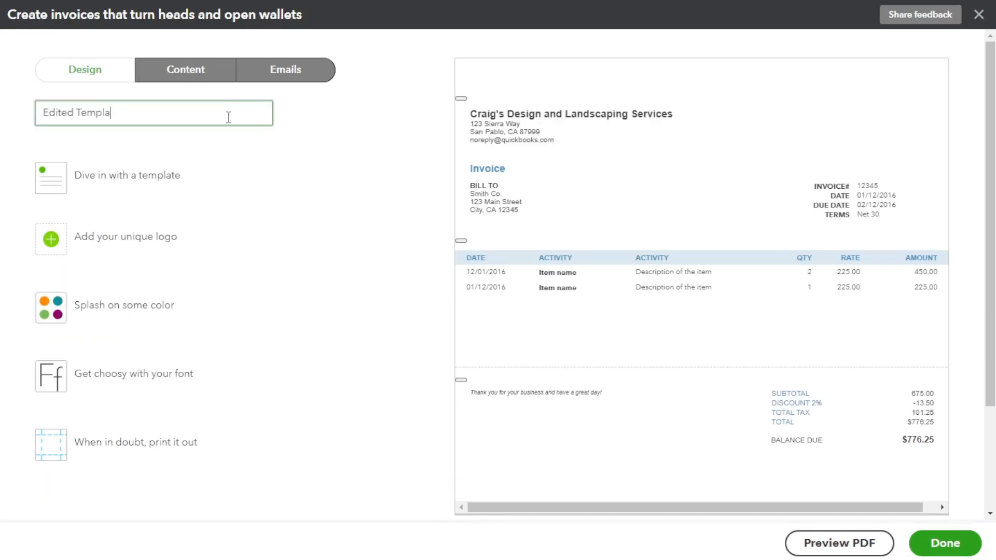
type("te")
Add the existing company logo to the invoice template
left_click(91, 248)
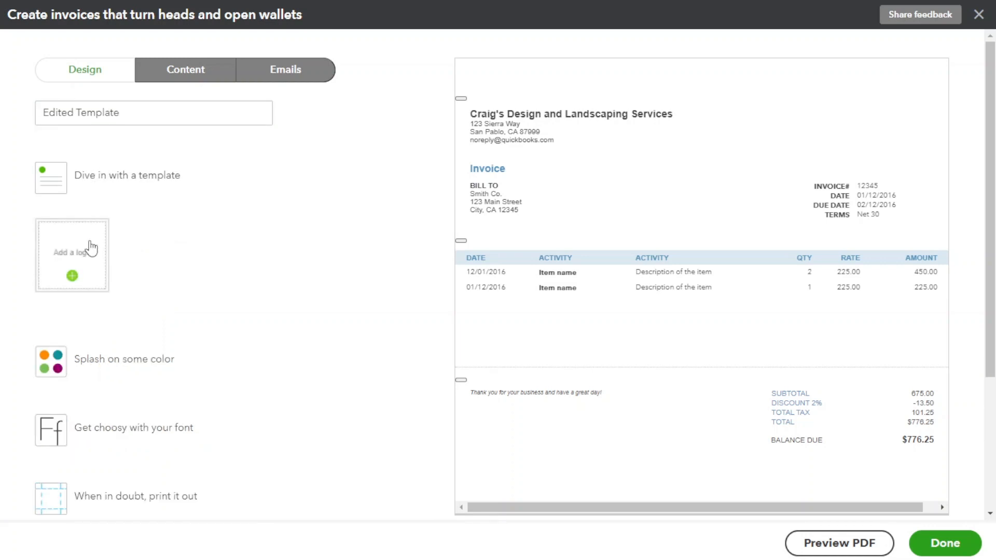
left_click(72, 276)
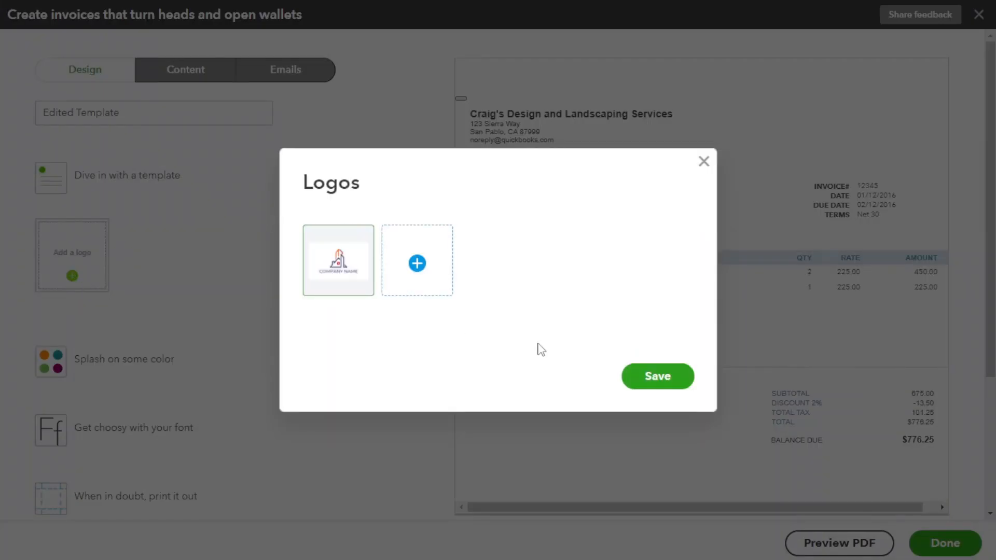
left_click(658, 377)
Try several accent colors for the invoice template and settle on magenta #950069
left_click(163, 363)
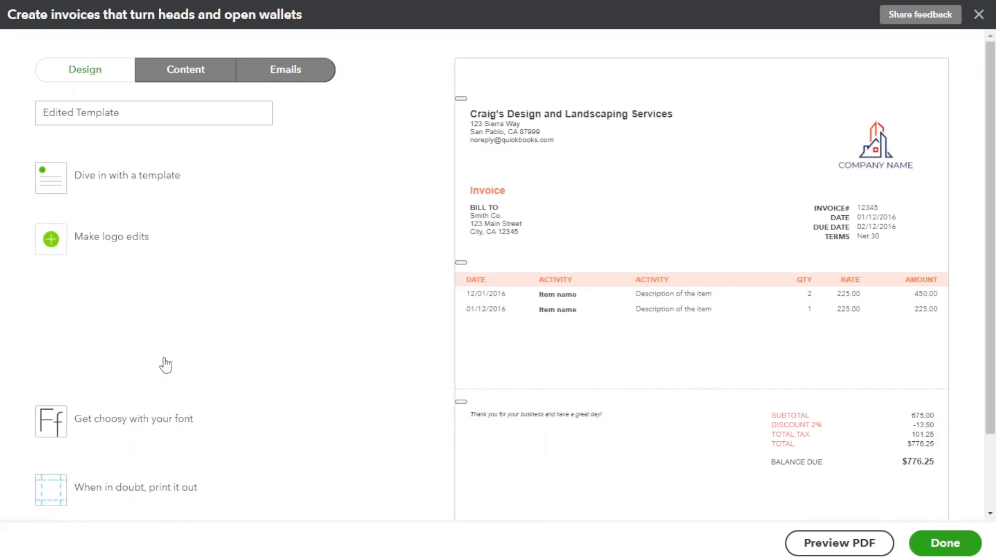
left_click(261, 314)
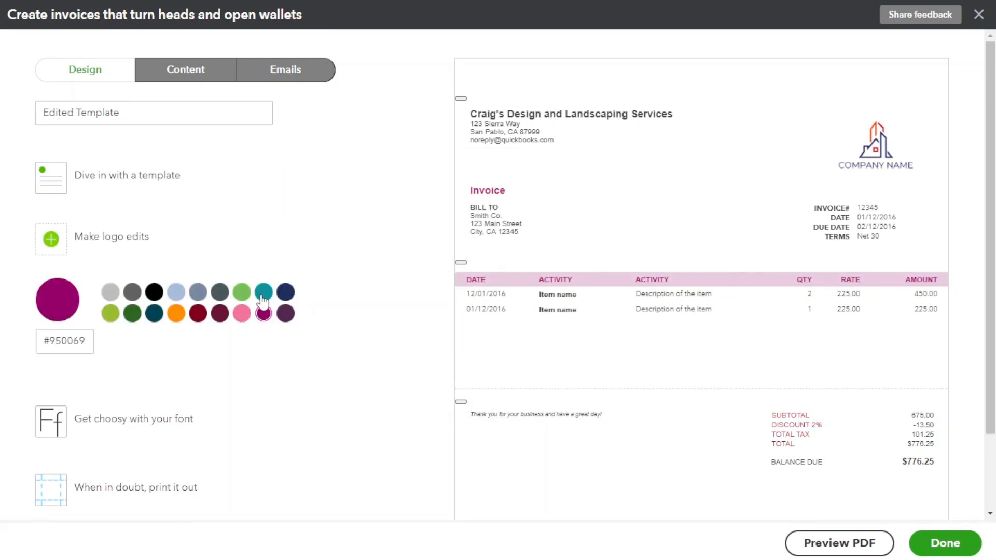
left_click(263, 293)
left_click(285, 314)
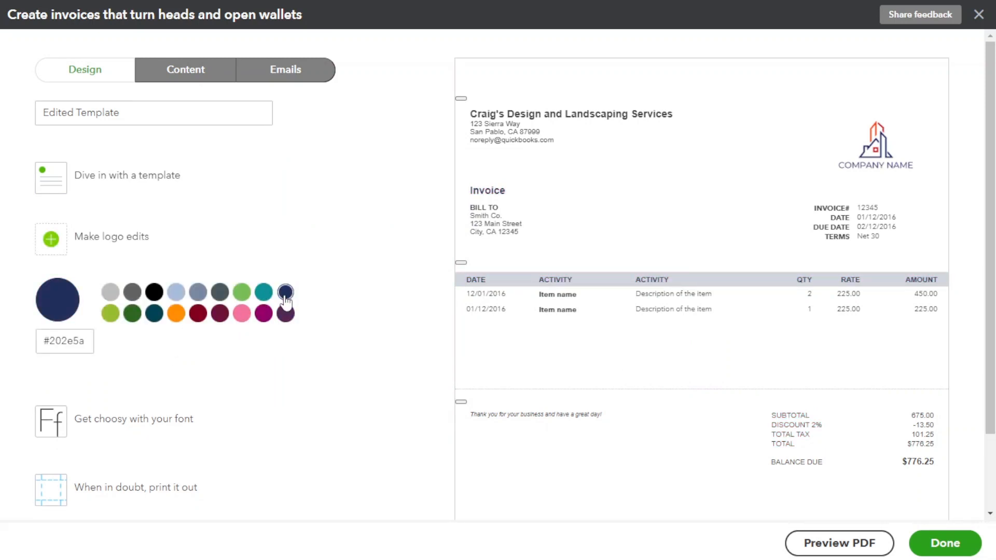
left_click(263, 313)
Set the invoice template's font to Courier at 12pt
left_click(147, 419)
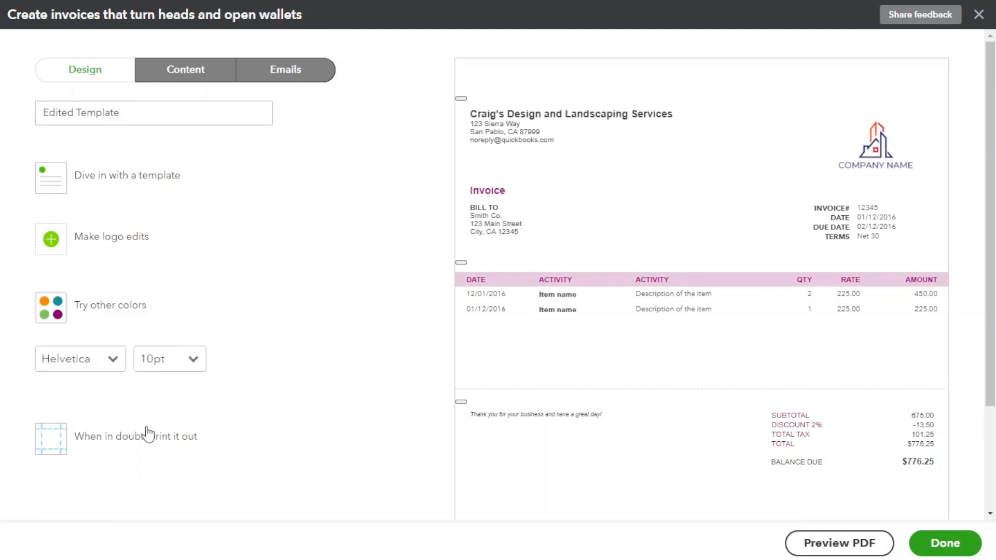
left_click(113, 357)
left_click(81, 414)
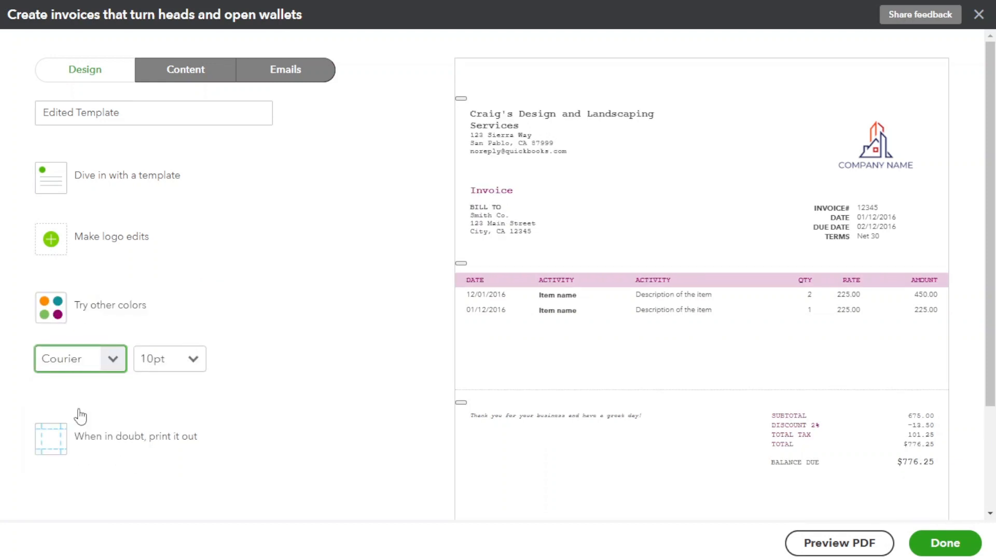
left_click(193, 359)
left_click(167, 439)
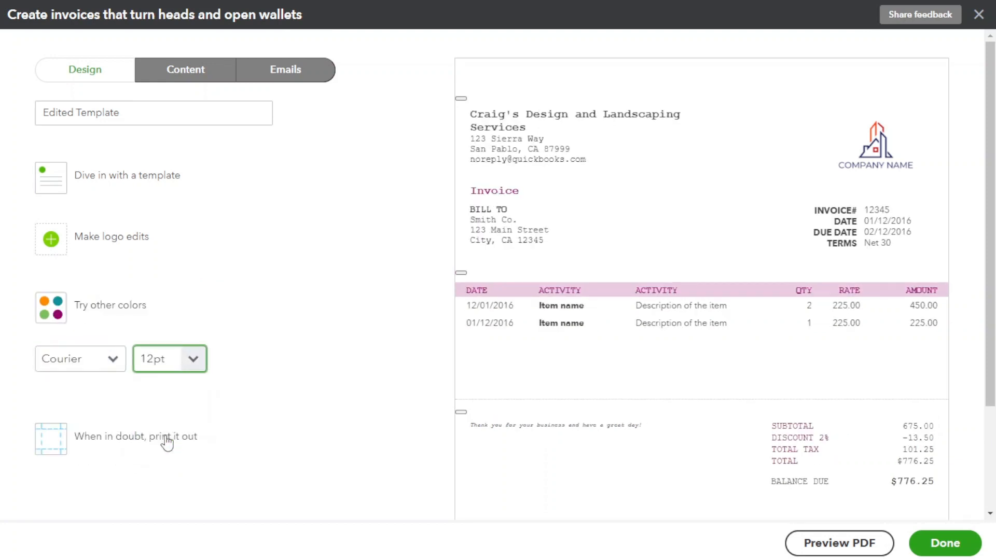
scroll(104, 444, "down", 2)
scroll(106, 446, "up", 2)
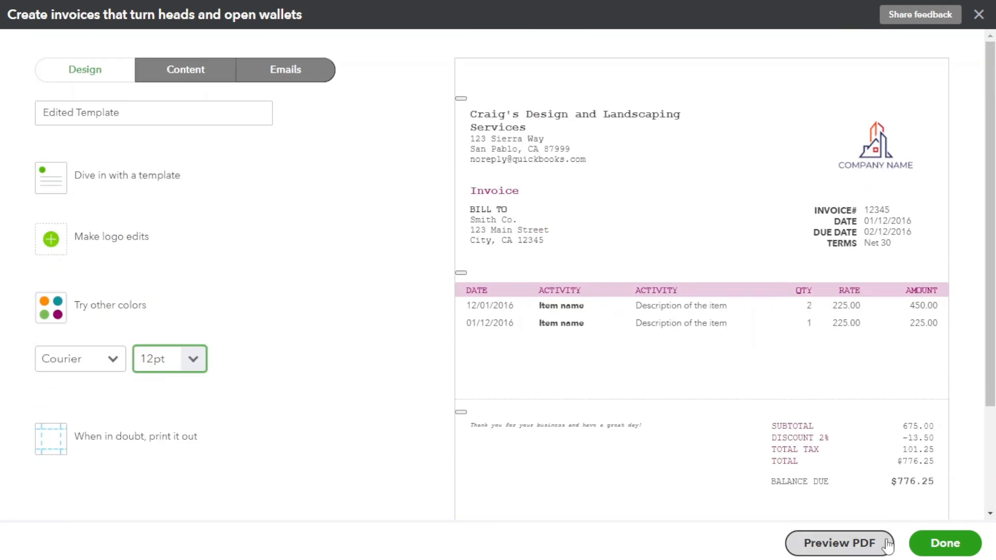
Open the template's header content for editing and fill in the company's phone number
left_click(205, 86)
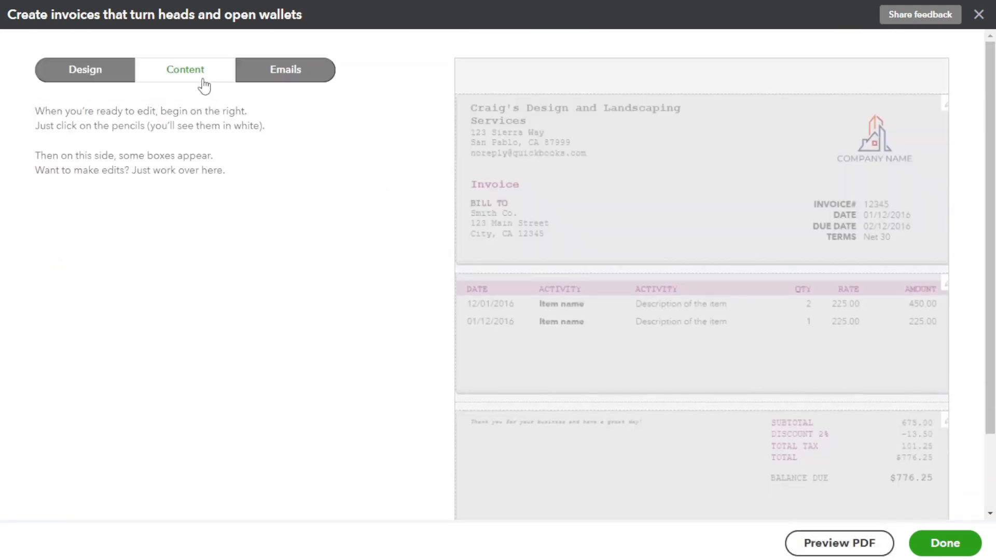
left_click(583, 166)
left_click(212, 226)
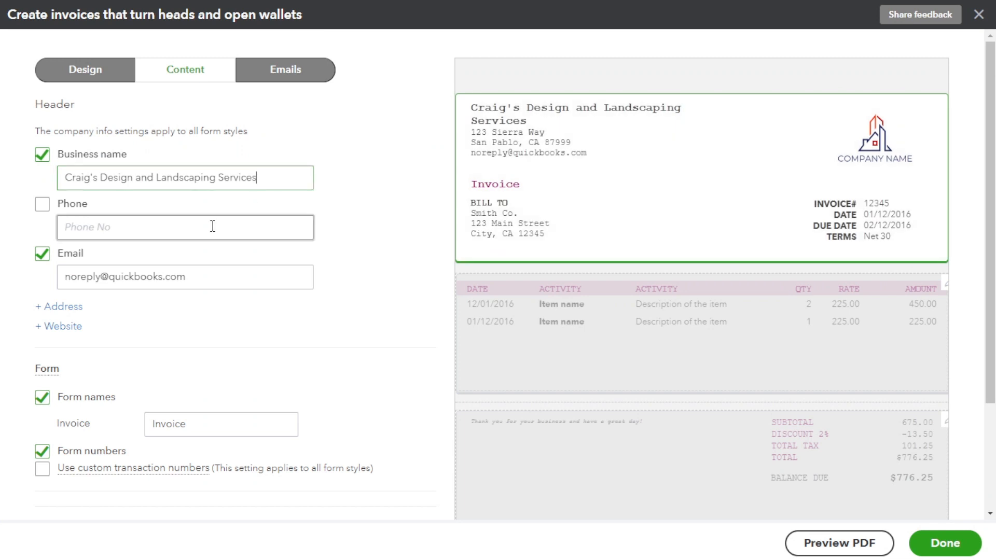
type("123 456 7890")
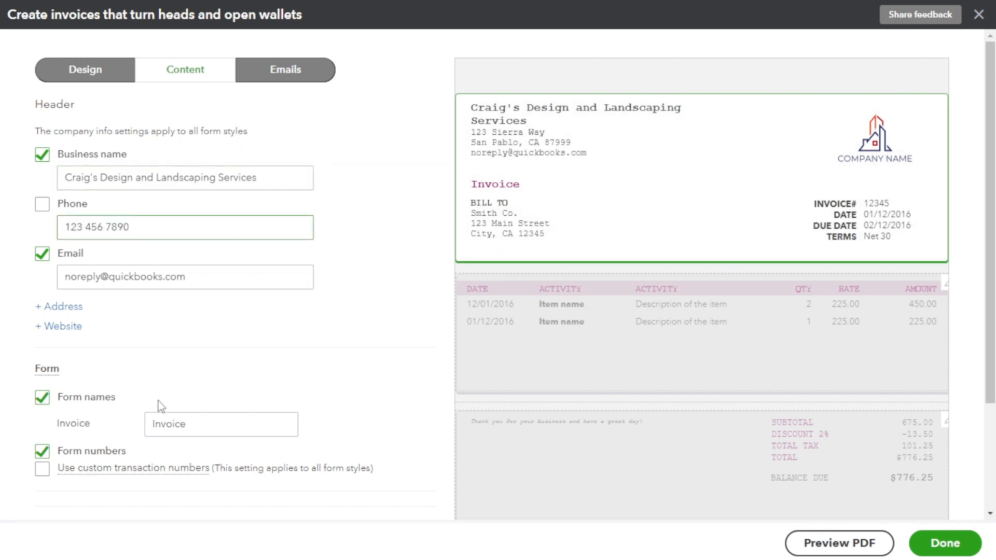
Change the invoice form name to "Customer Invoice" and save the finished template
scroll(158, 405, "down", 1)
left_click(186, 368)
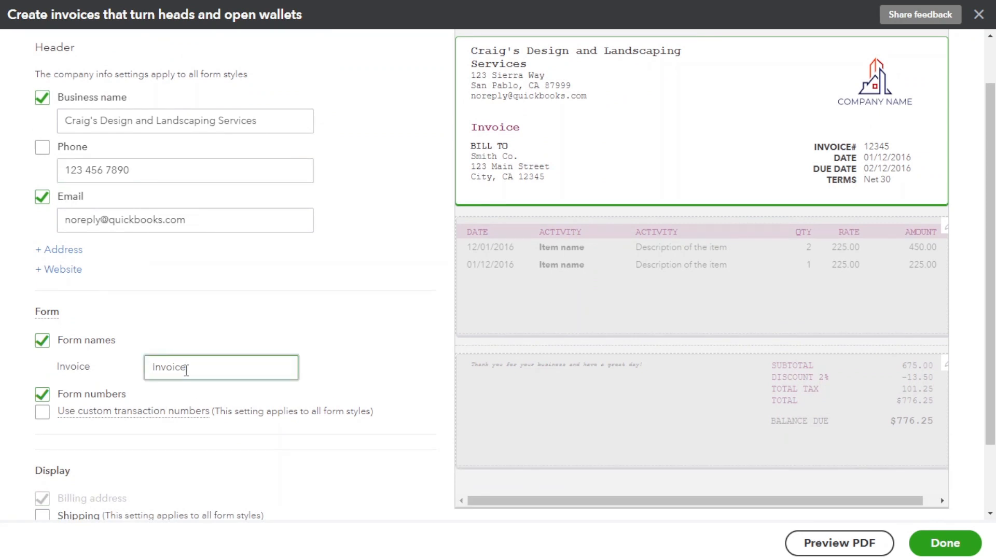
key("Home")
type("Customer")
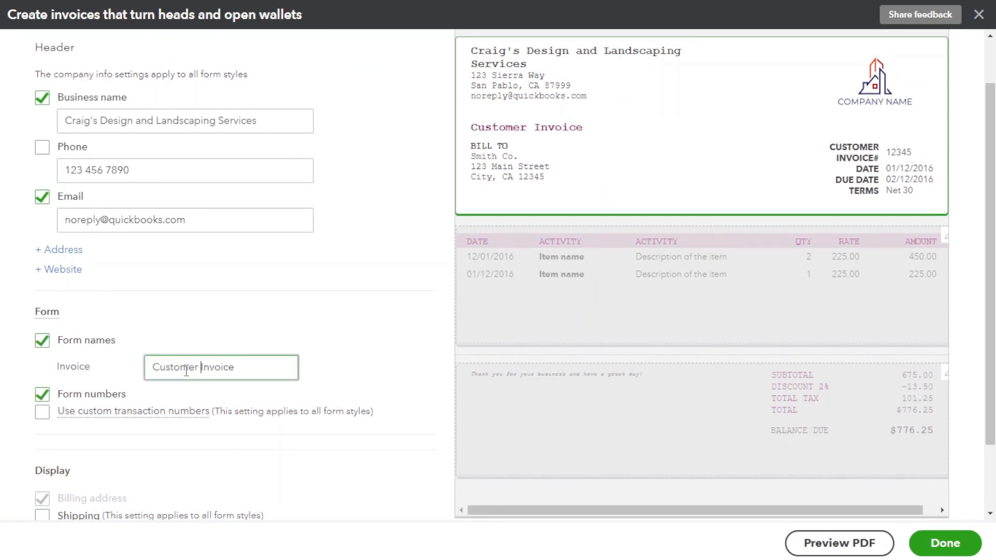
scroll(40, 360, "down", 1)
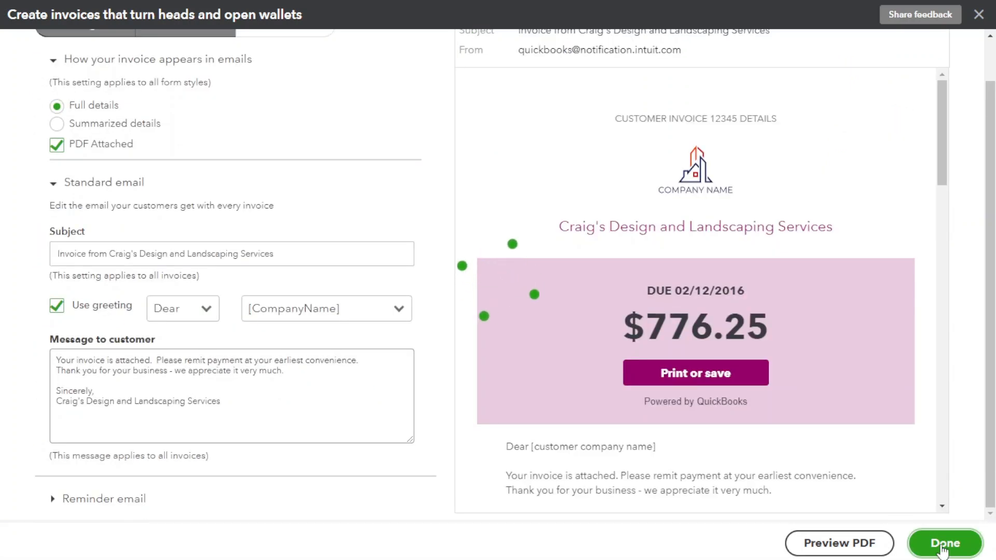
left_click(943, 544)
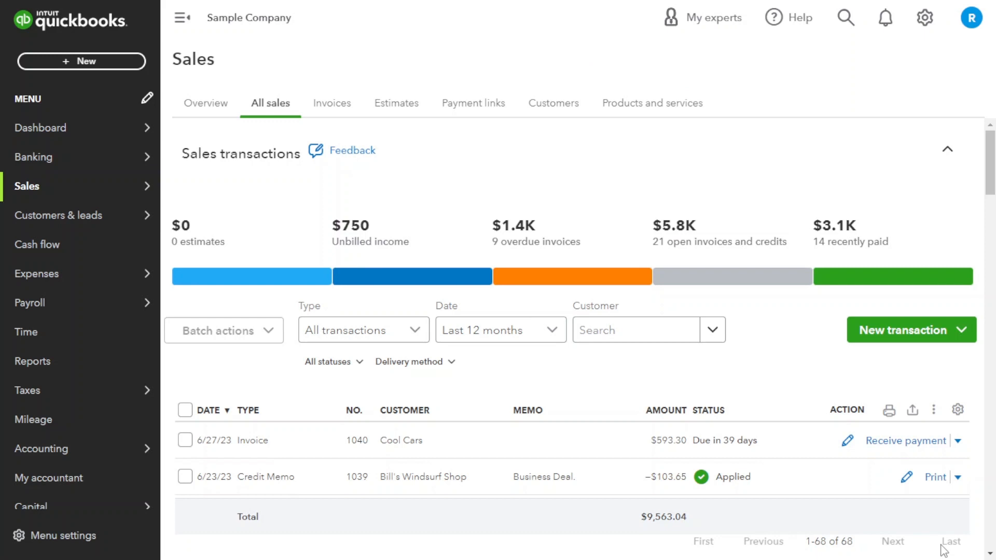